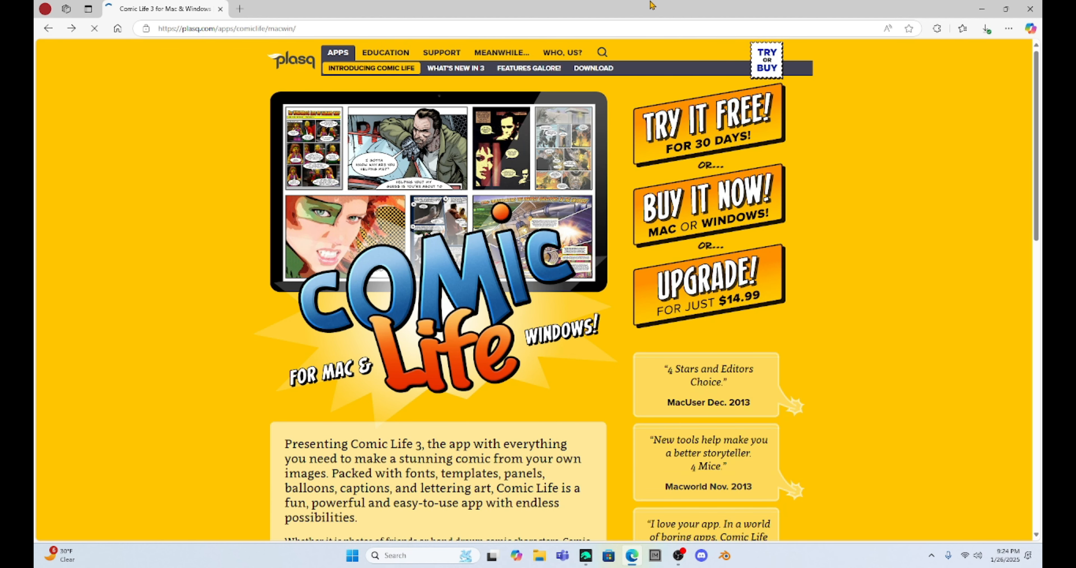
- Open the Comic Life download page for Mac and Windows and review the requirements and Windows download options
click(780, 59)
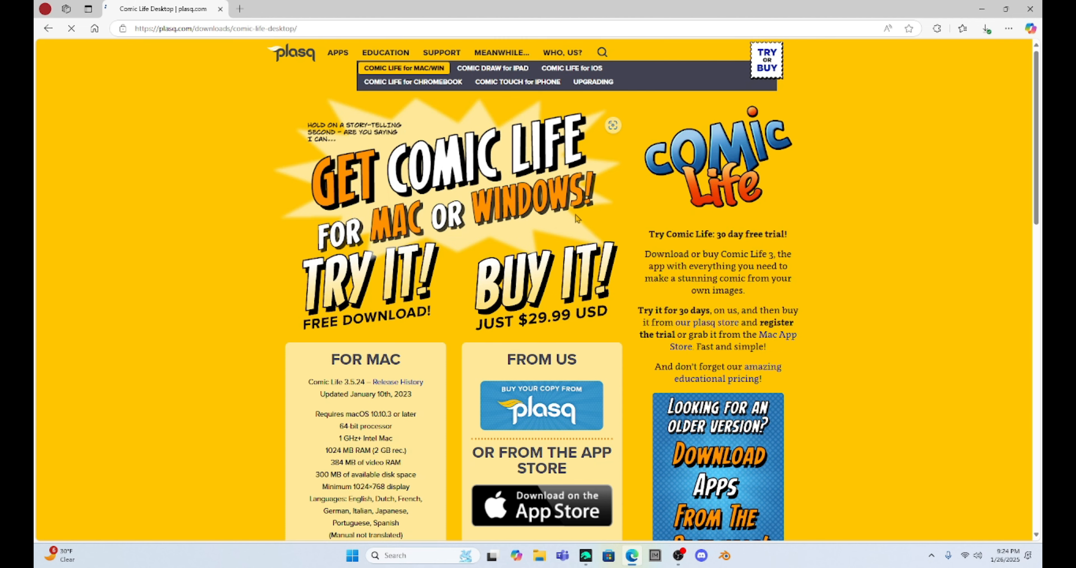
scroll(575, 219, down, 3)
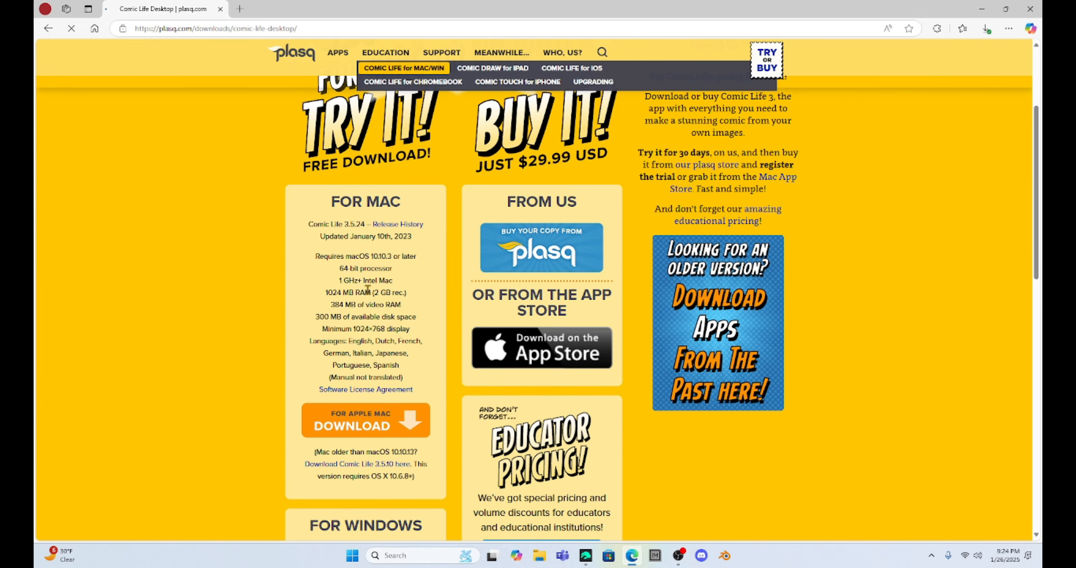
scroll(364, 289, down, 6)
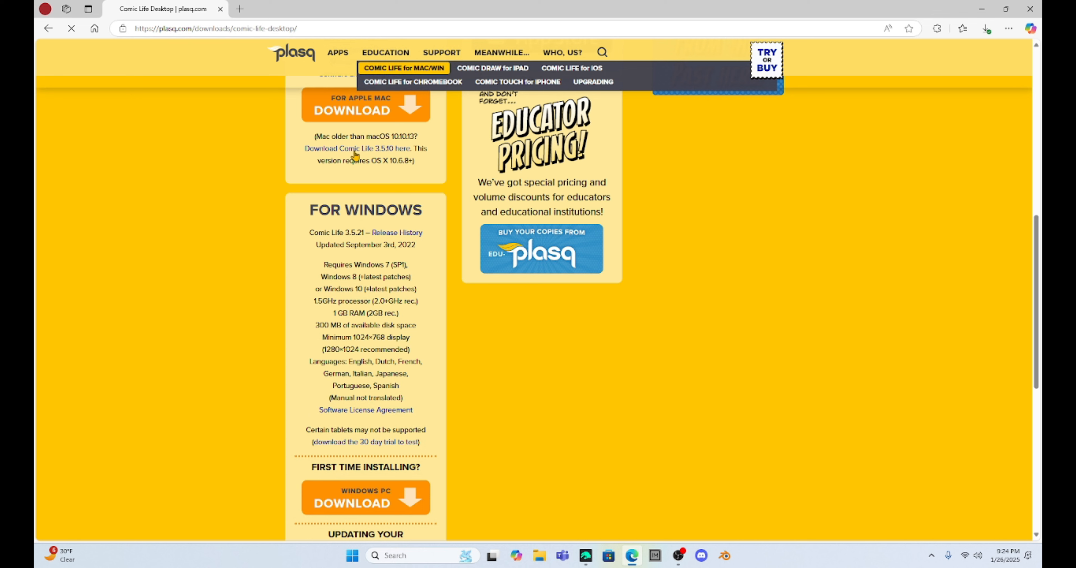
scroll(297, 265, down, 2)
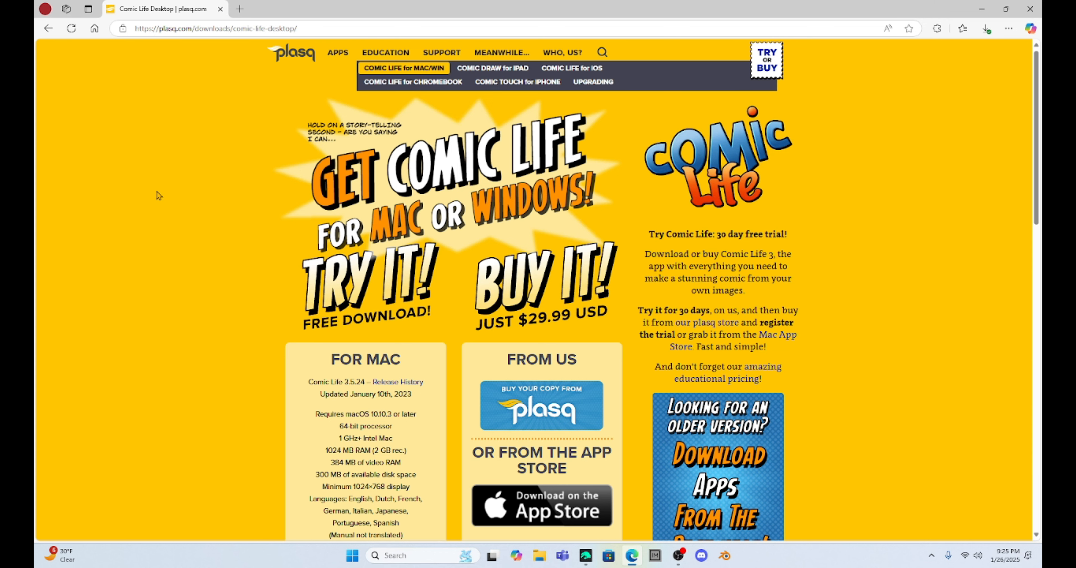
- Launch Comic Life and show all templates in the Template Chooser
click(352, 557)
click(440, 411)
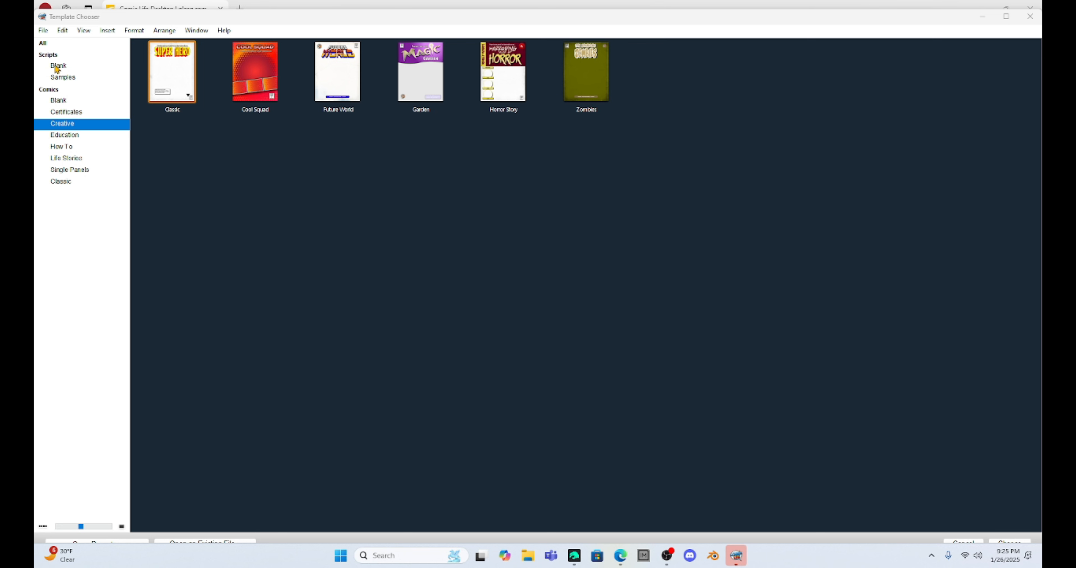
click(50, 45)
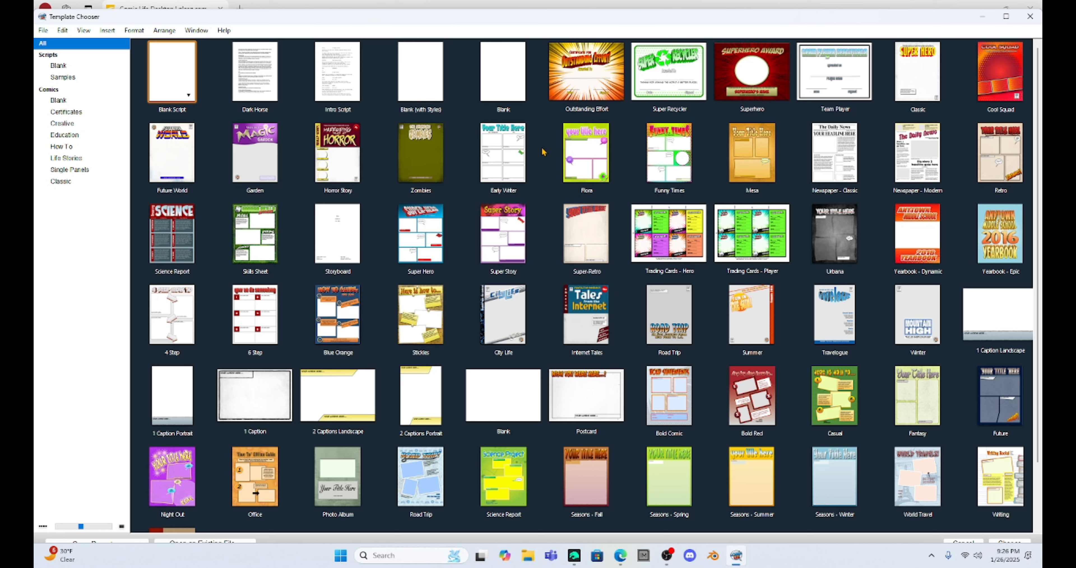
- Browse the comic template categories one by one, from Blank through Certificates, Creative, Education and How To to Classic
click(58, 103)
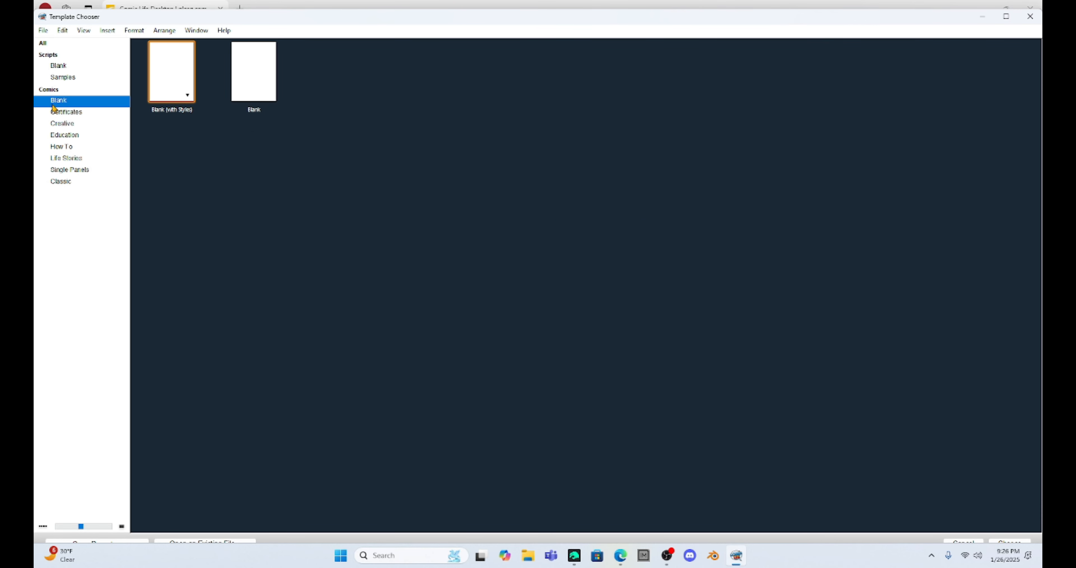
click(60, 112)
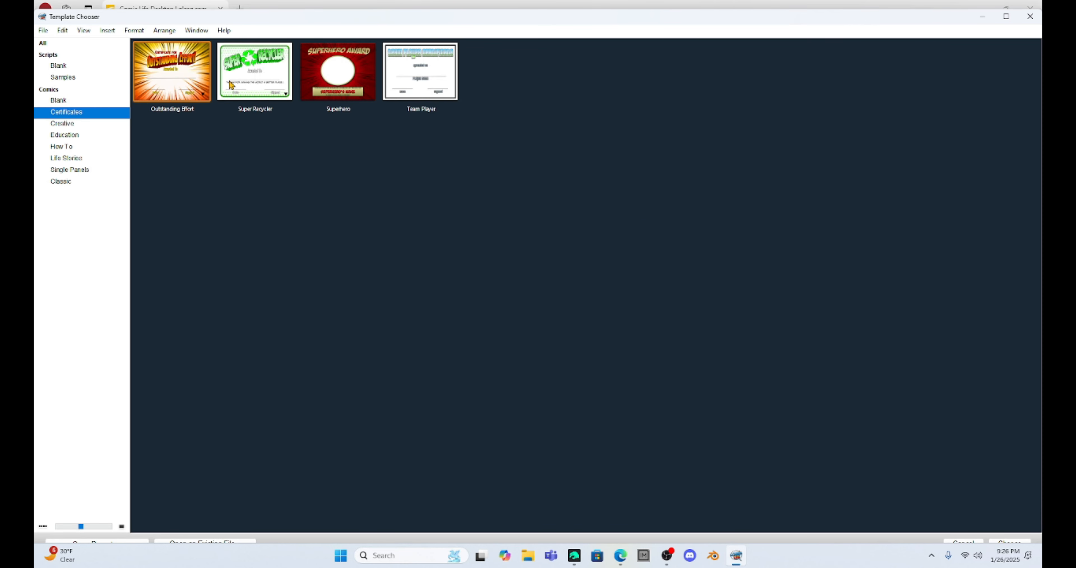
click(65, 125)
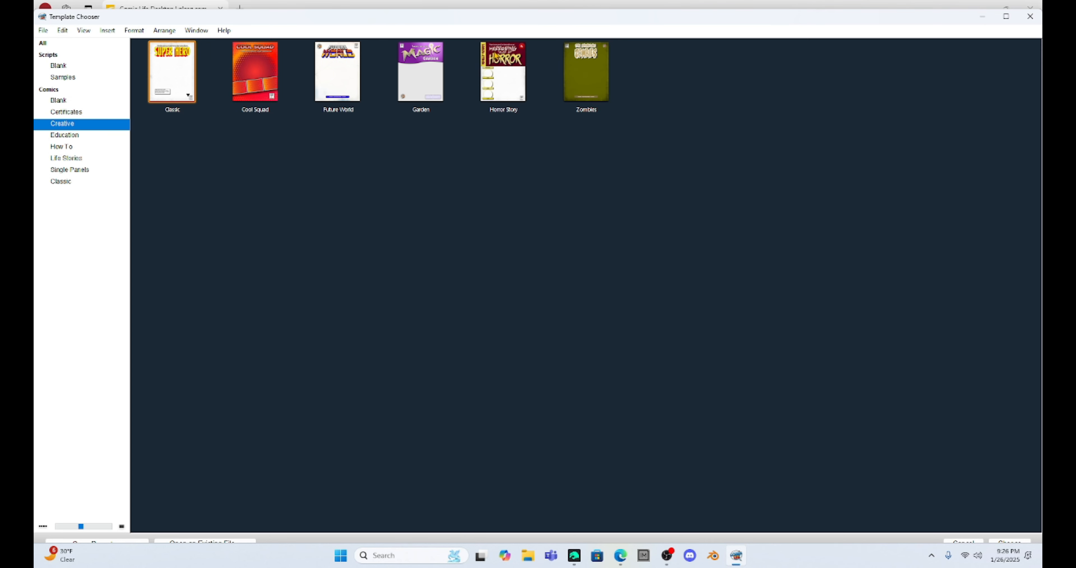
click(79, 136)
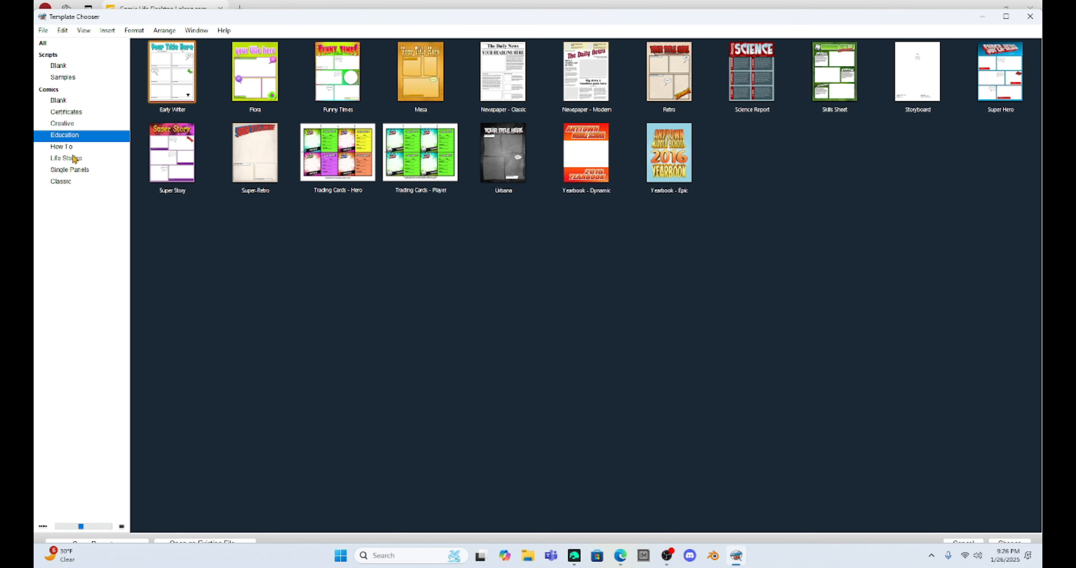
click(64, 149)
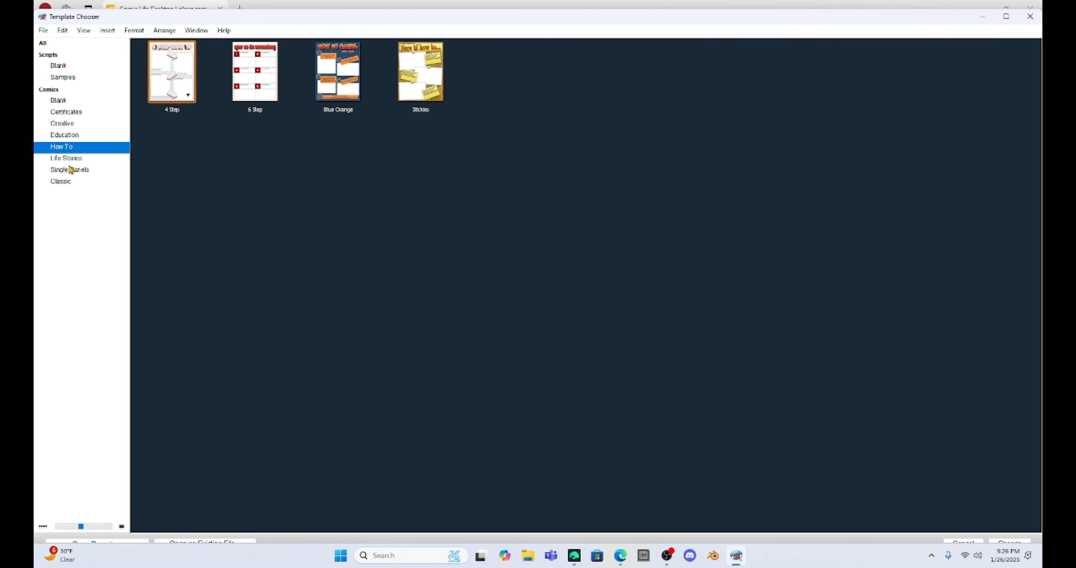
click(70, 162)
click(78, 174)
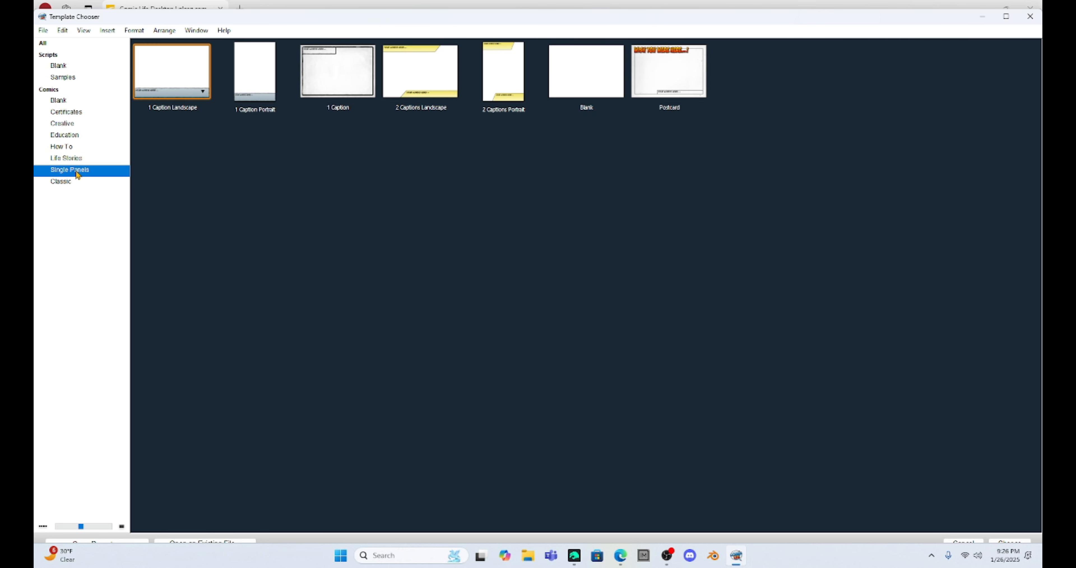
click(67, 184)
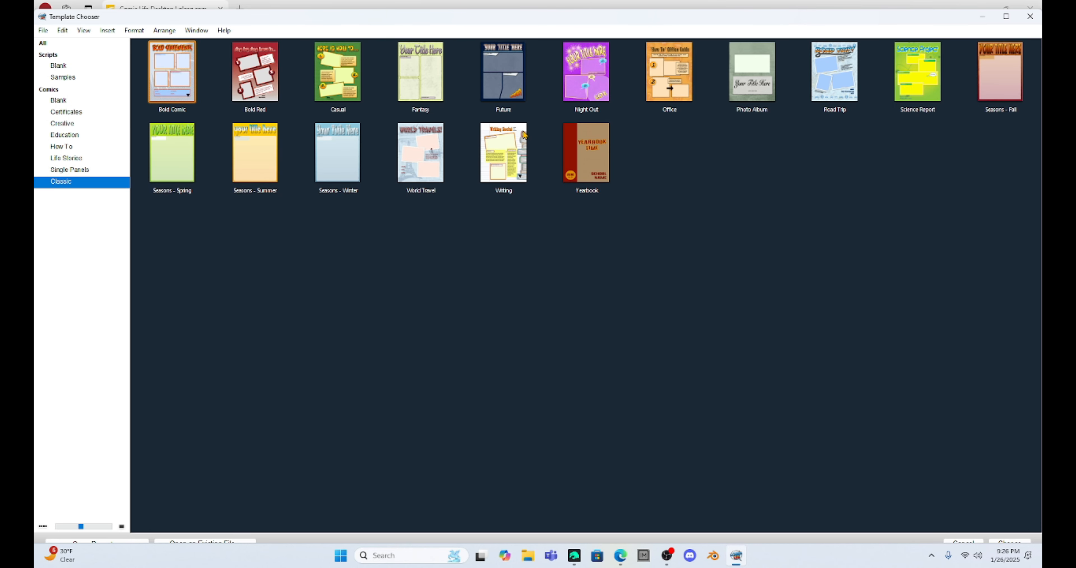
- Create a new comic from the Garden template in the Creative category
click(65, 124)
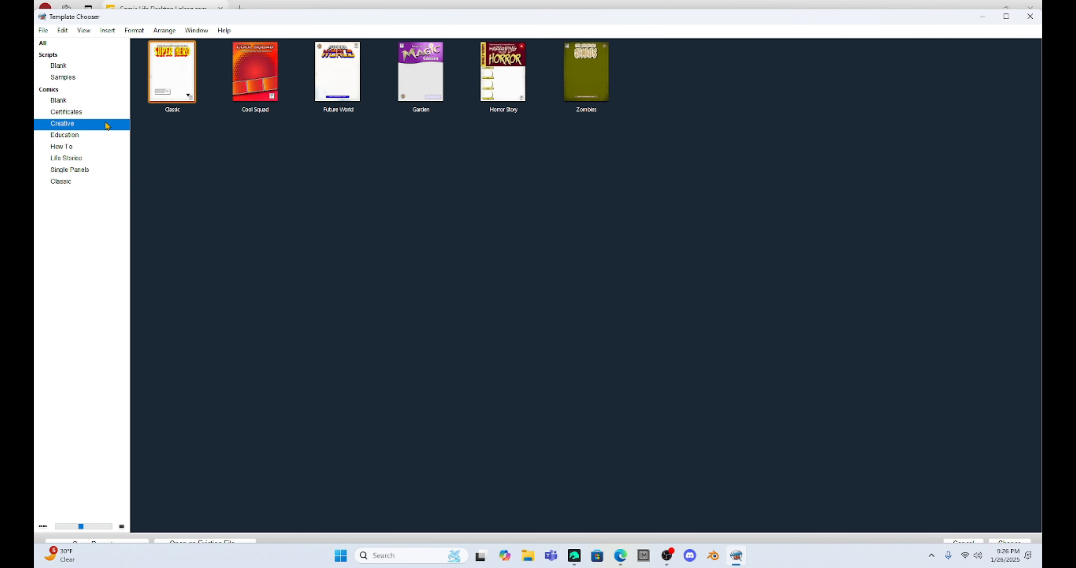
click(424, 72)
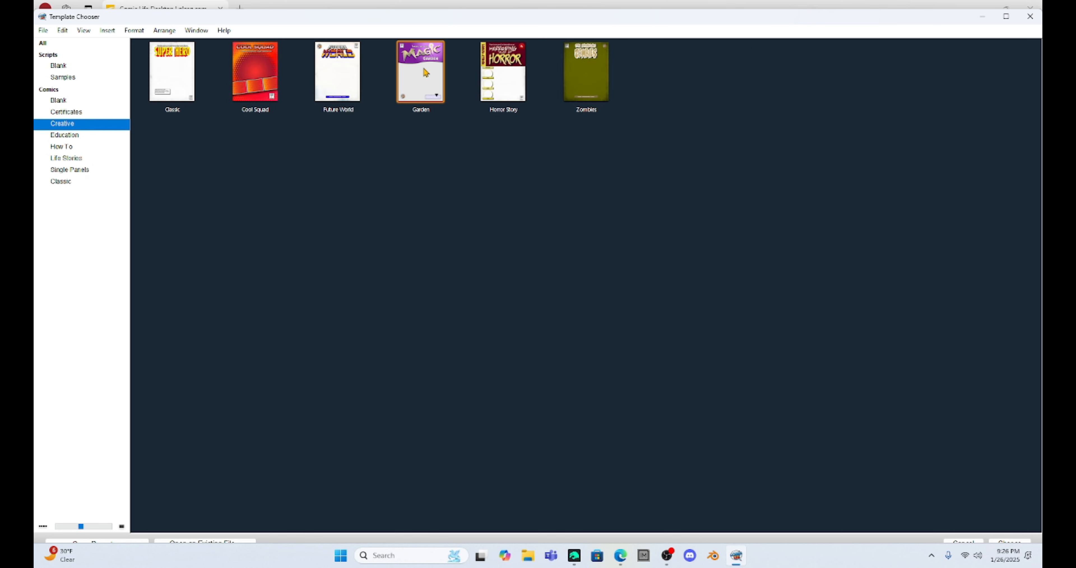
double_click(426, 73)
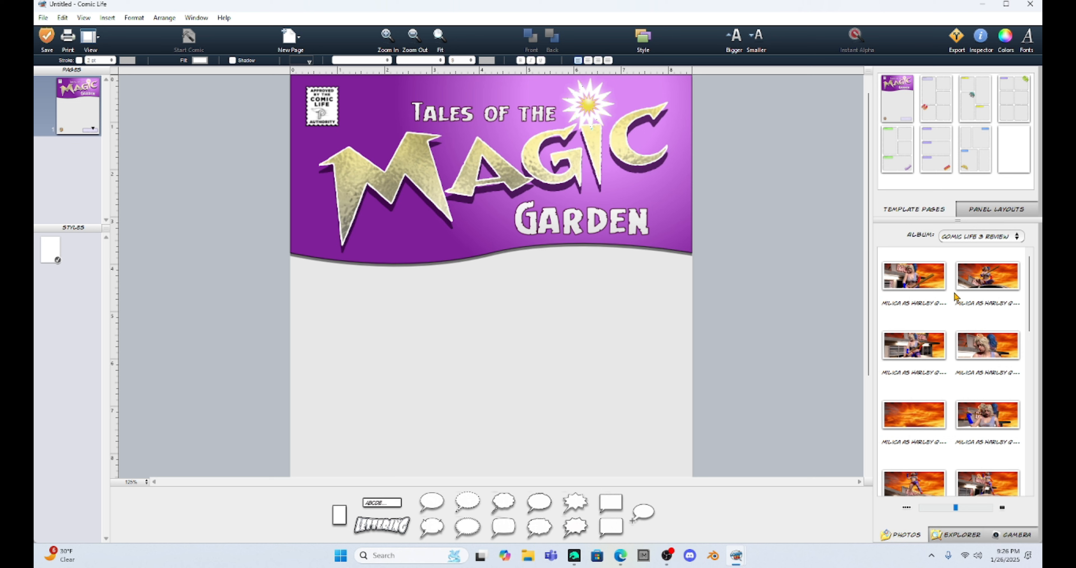
- Examine the local disk folders as an image source and the Harley Quinn scene open in DAZ Studio
click(960, 535)
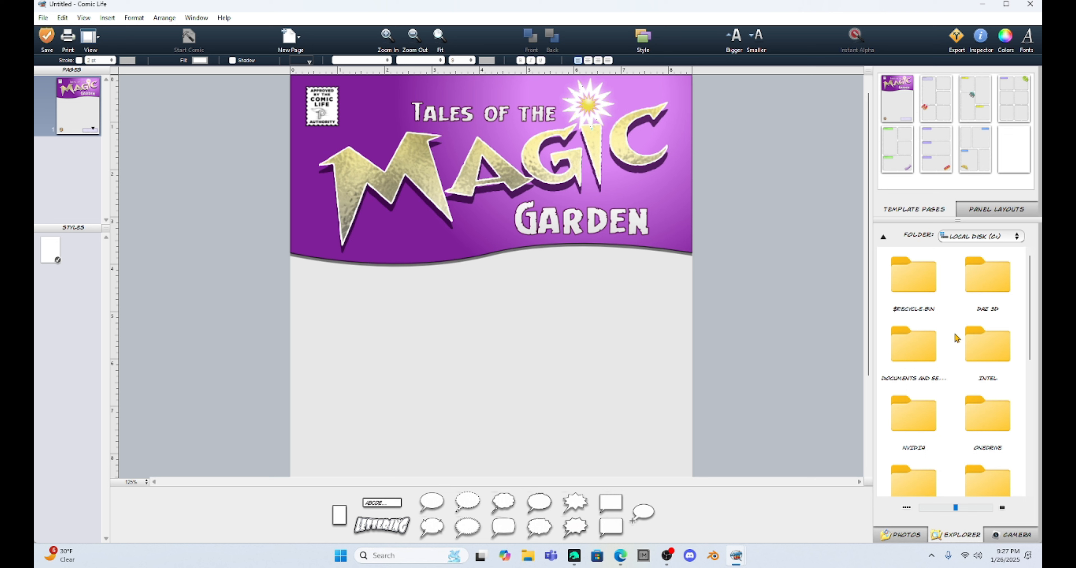
click(901, 537)
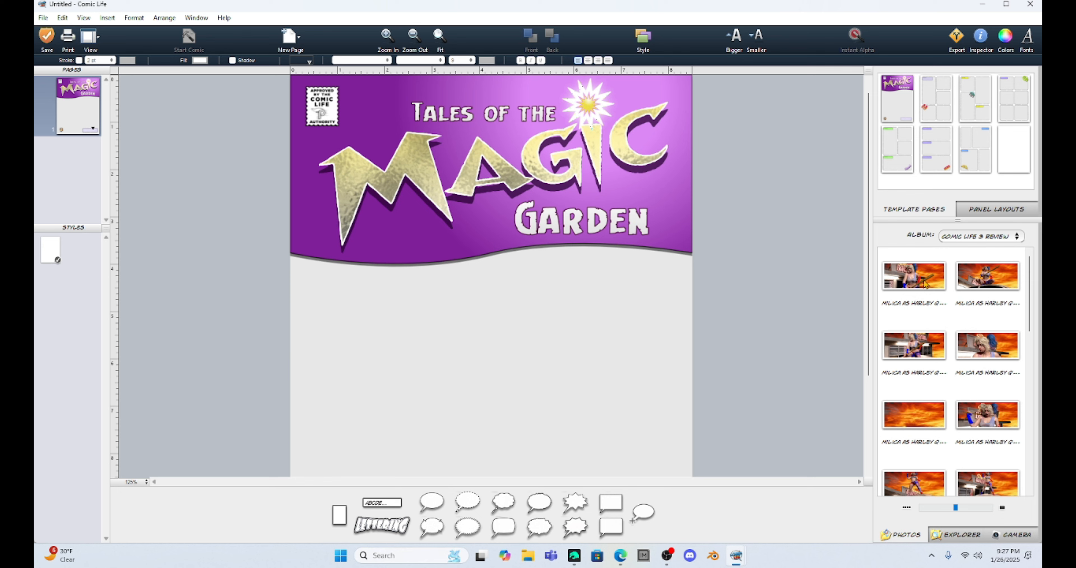
click(982, 5)
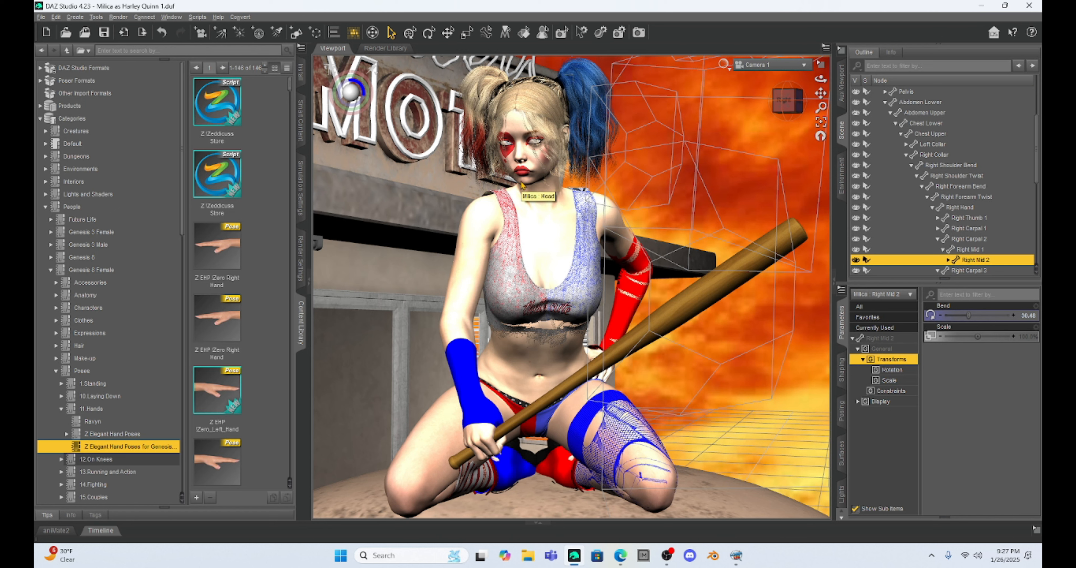
key(alt+Tab)
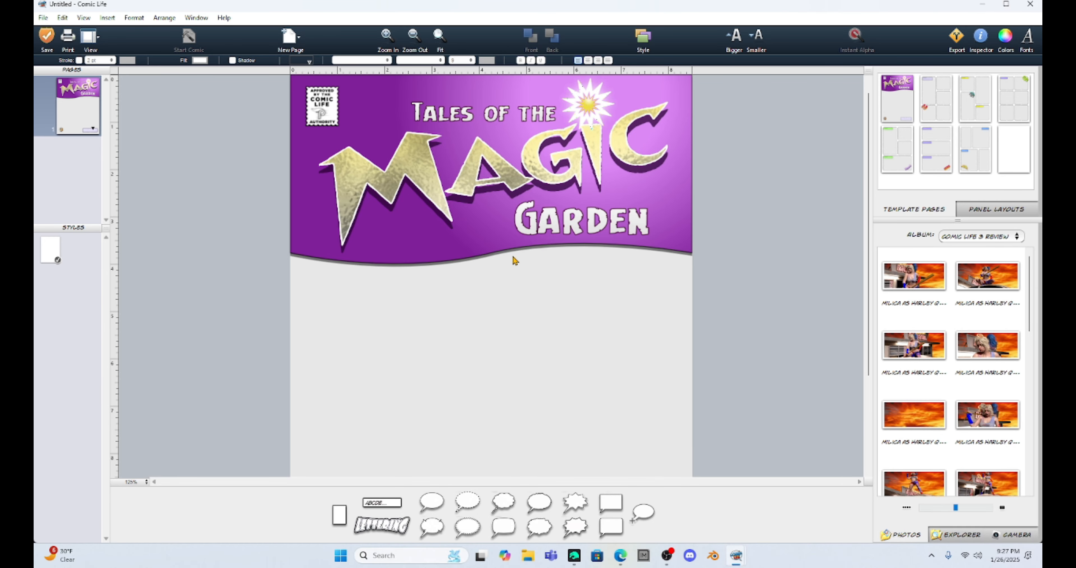
- Replace the cover's "Magic" lettering with "MILICA" and narrow it from both sides to fit within the page width
scroll(515, 260, down, 5)
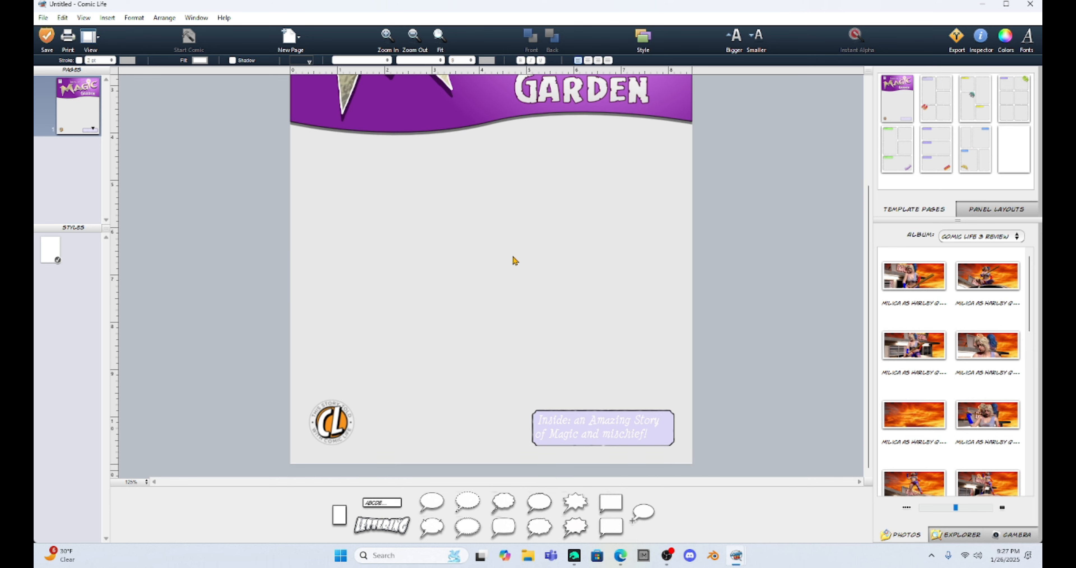
scroll(515, 261, up, 3)
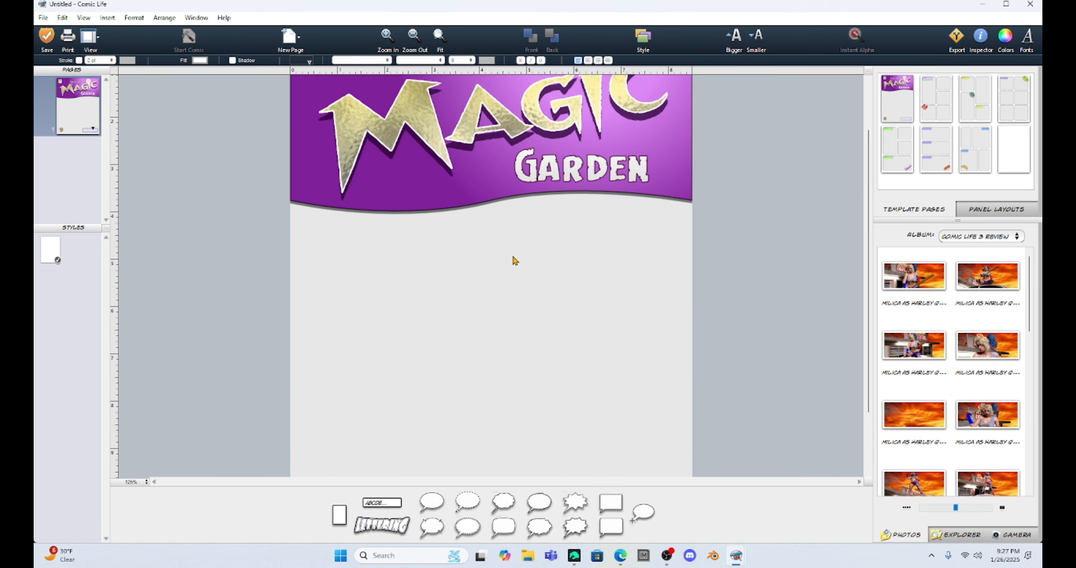
scroll(515, 260, up, 3)
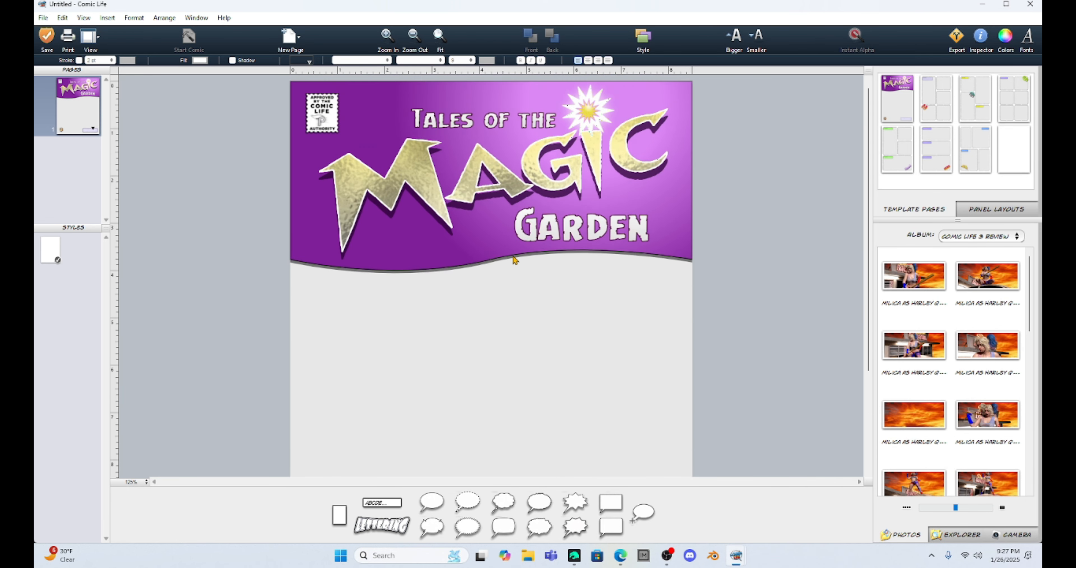
click(420, 182)
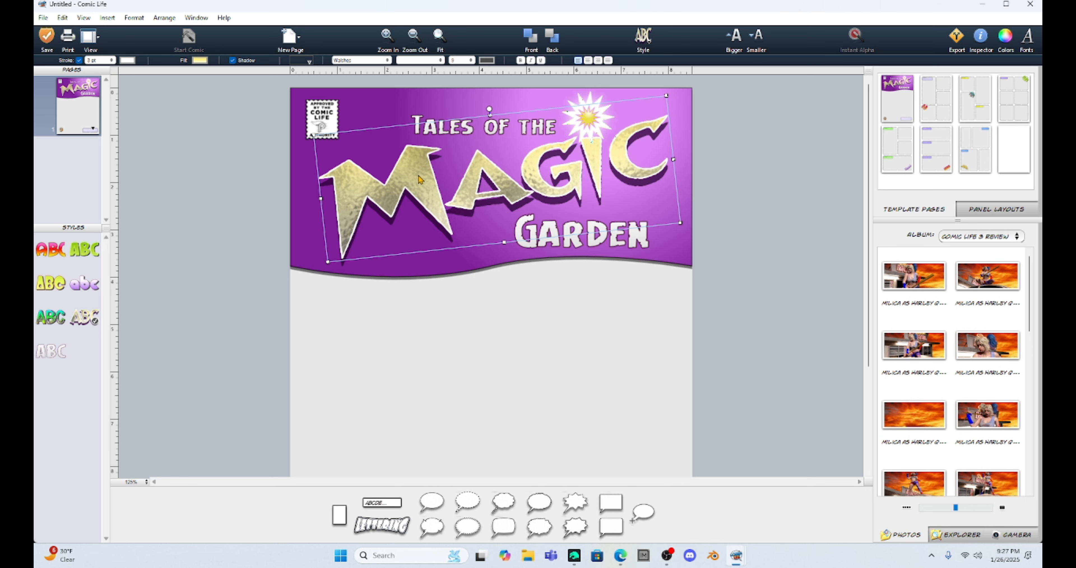
text(MILI)
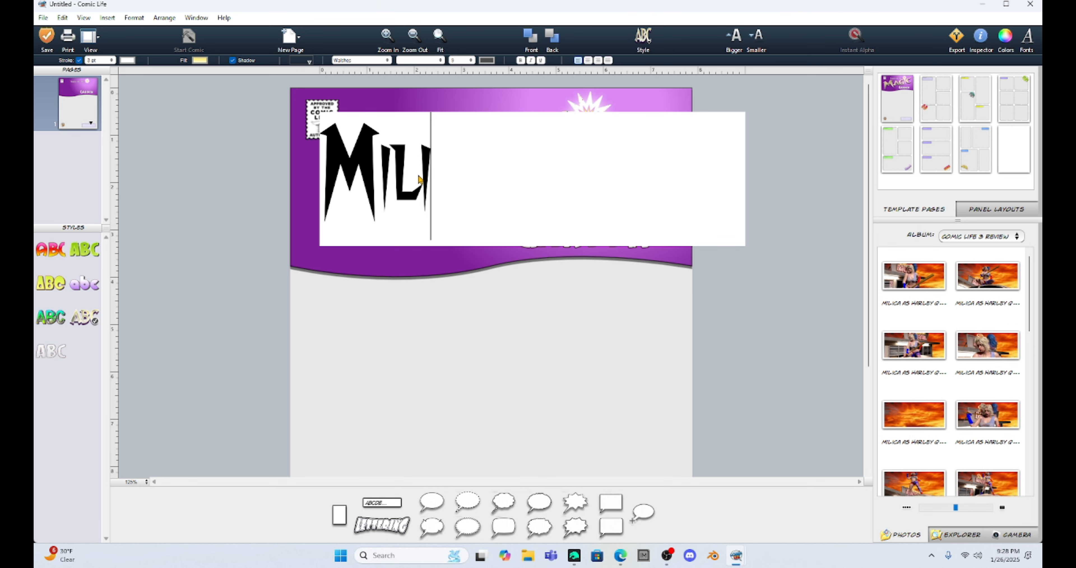
text(CA)
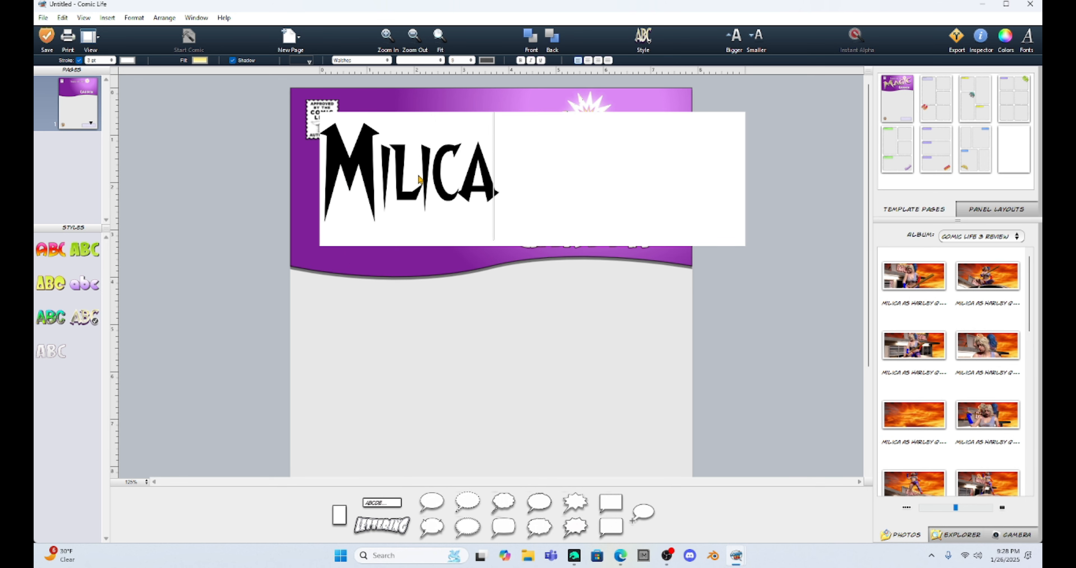
key(Escape)
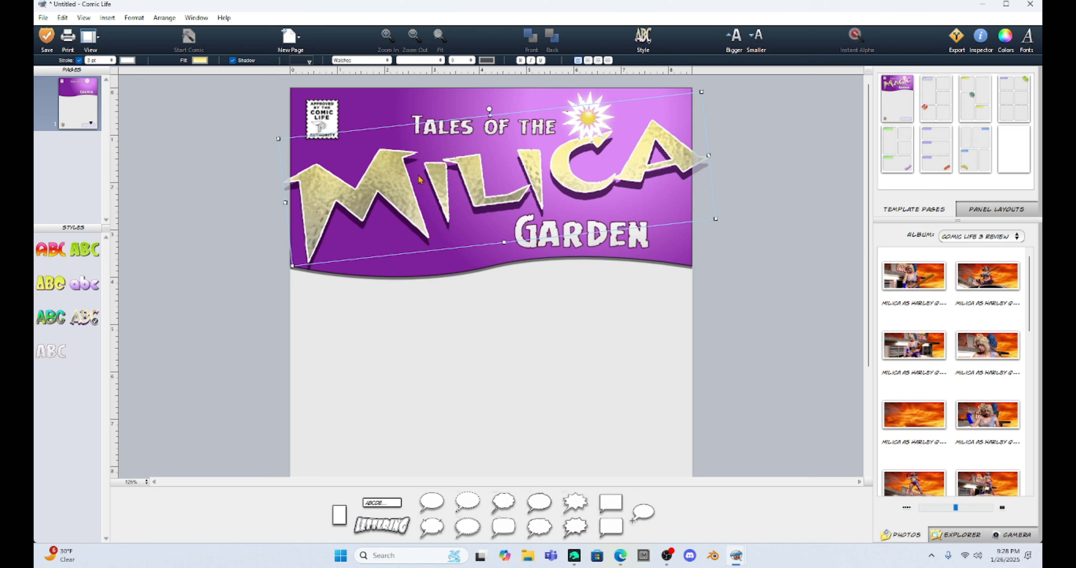
drag(714, 220, 697, 221)
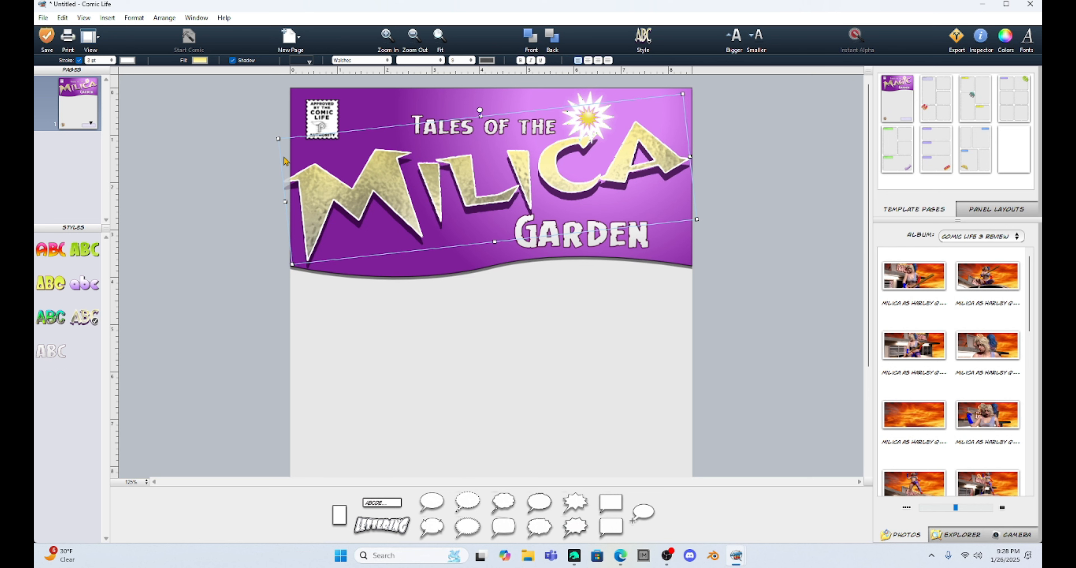
drag(285, 161, 302, 161)
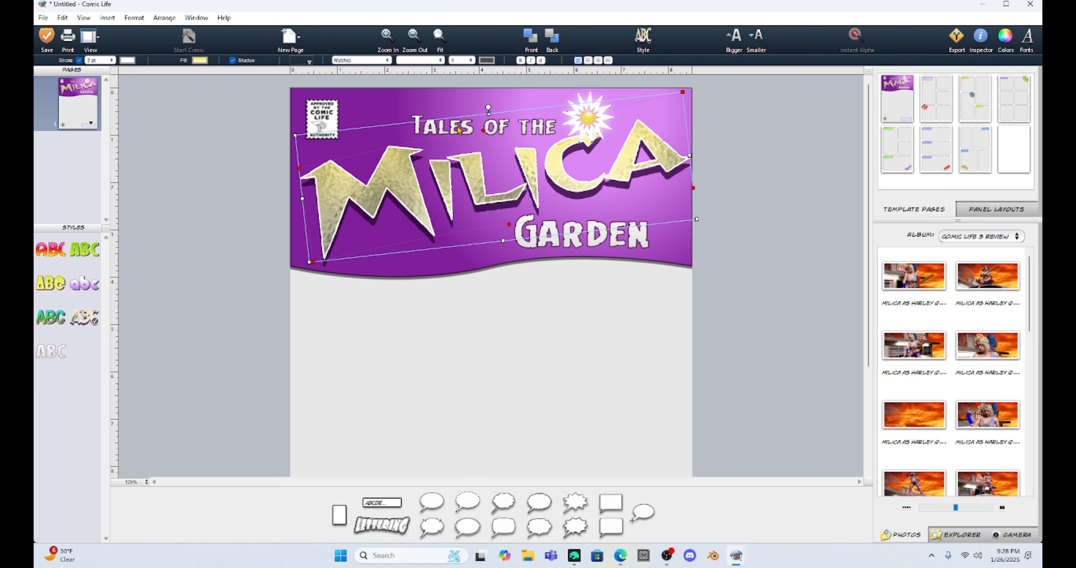
- Fill the cover's large panel with the first photo of the Comic Life 3 Review album and reposition it to frame the character
scroll(471, 216, down, 2)
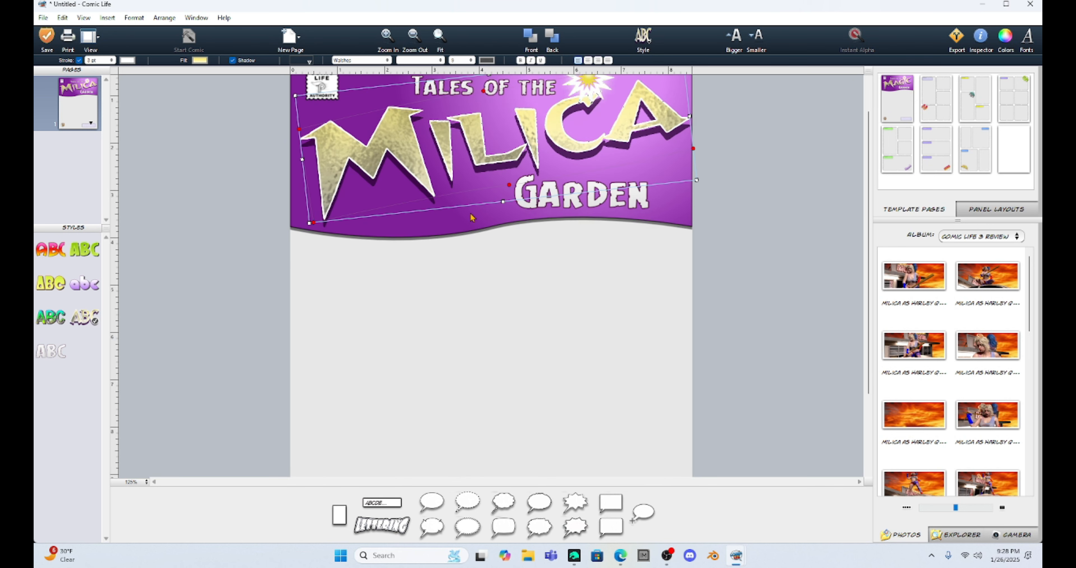
scroll(471, 216, down, 1)
click(449, 287)
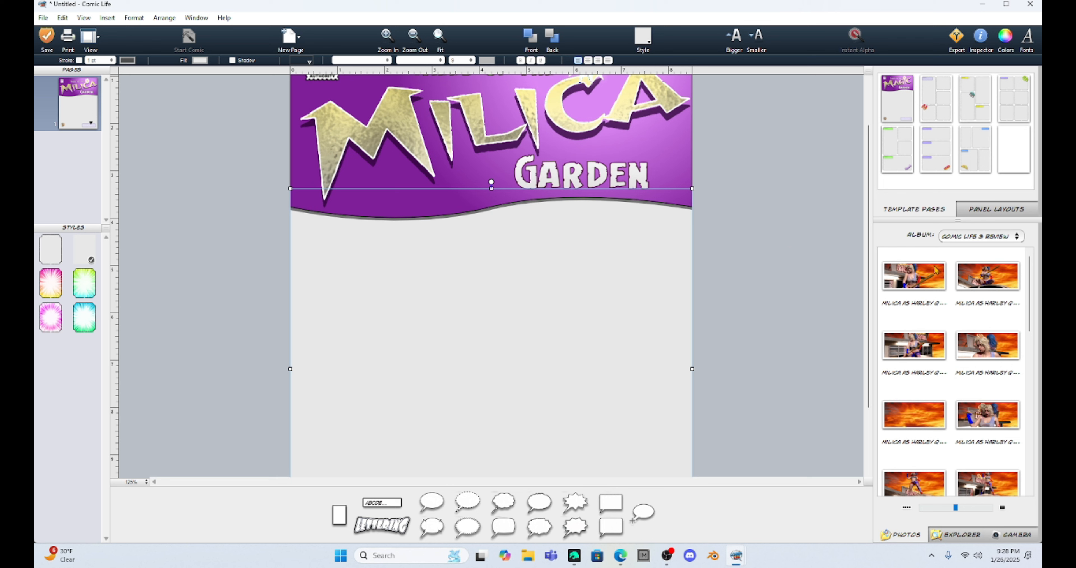
drag(925, 280, 482, 336)
scroll(530, 328, down, 2)
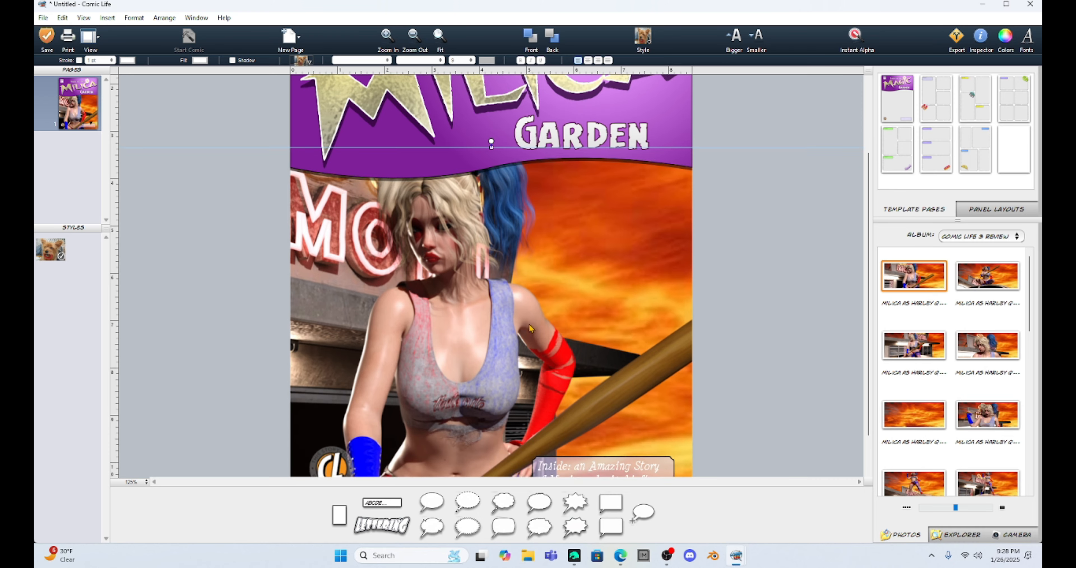
scroll(530, 328, down, 2)
mouse_move(442, 263)
mouse_down()
mouse_move(452, 264)
mouse_move(452, 292)
mouse_move(494, 257)
mouse_move(426, 240)
mouse_move(436, 199)
mouse_move(464, 246)
mouse_move(456, 272)
mouse_up()
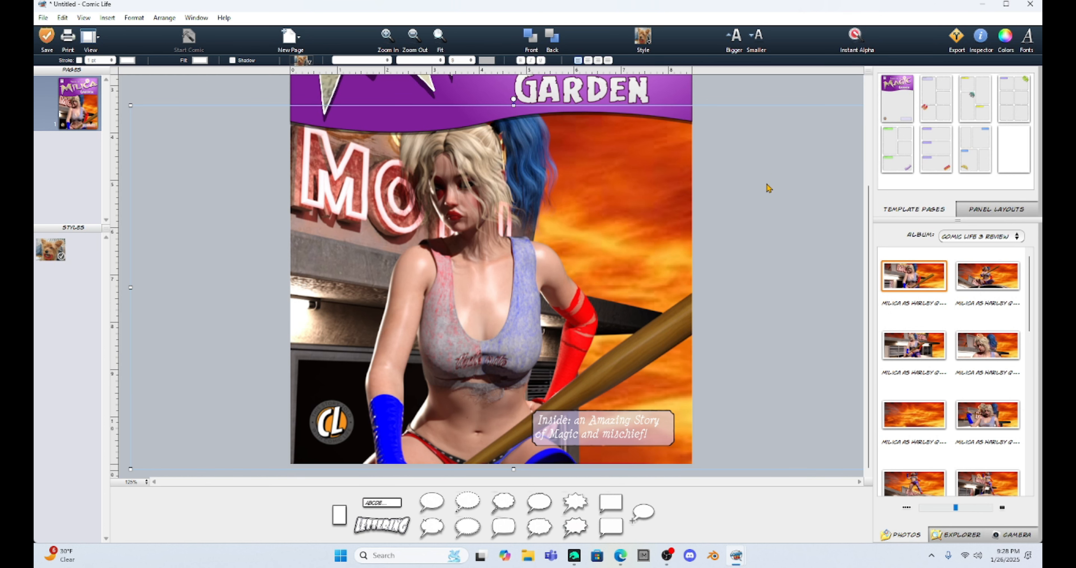
drag(563, 222, 537, 216)
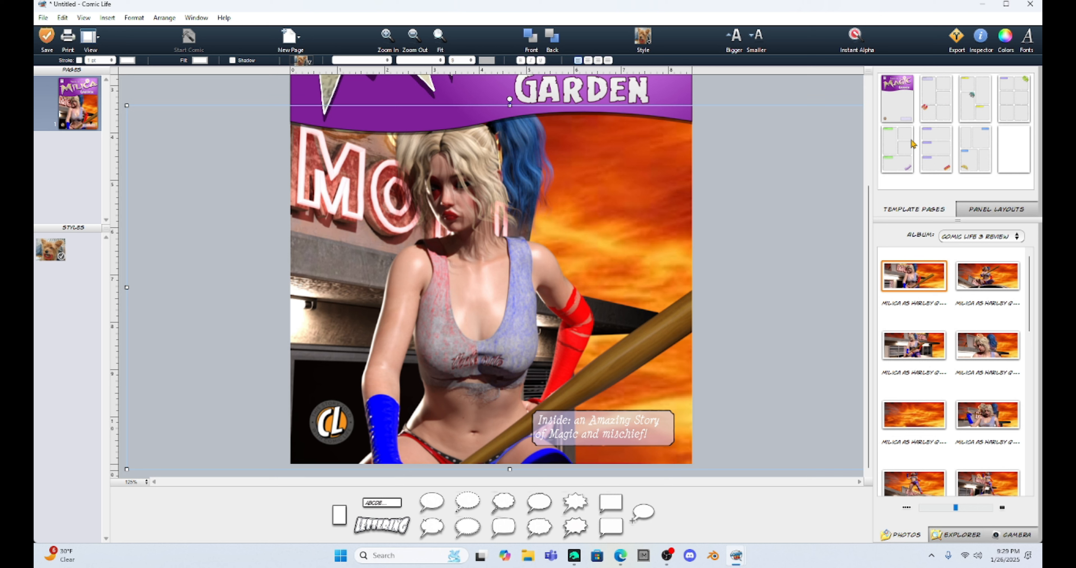
- Add a second page below the cover from the template page with a tall captioned panel and the red sound-effect lettering
drag(939, 94, 744, 434)
scroll(600, 285, up, 3)
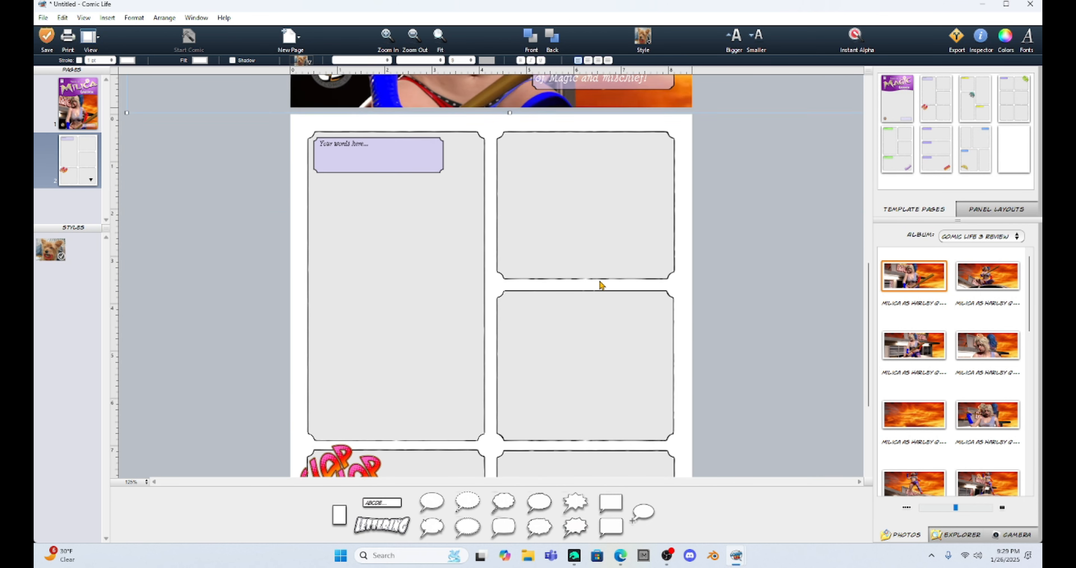
- Fill page two's panels with album photos: crouching pose and two close-ups in the right column, full-body standing pose in both left panels
scroll(600, 282, up, 2)
scroll(599, 281, down, 5)
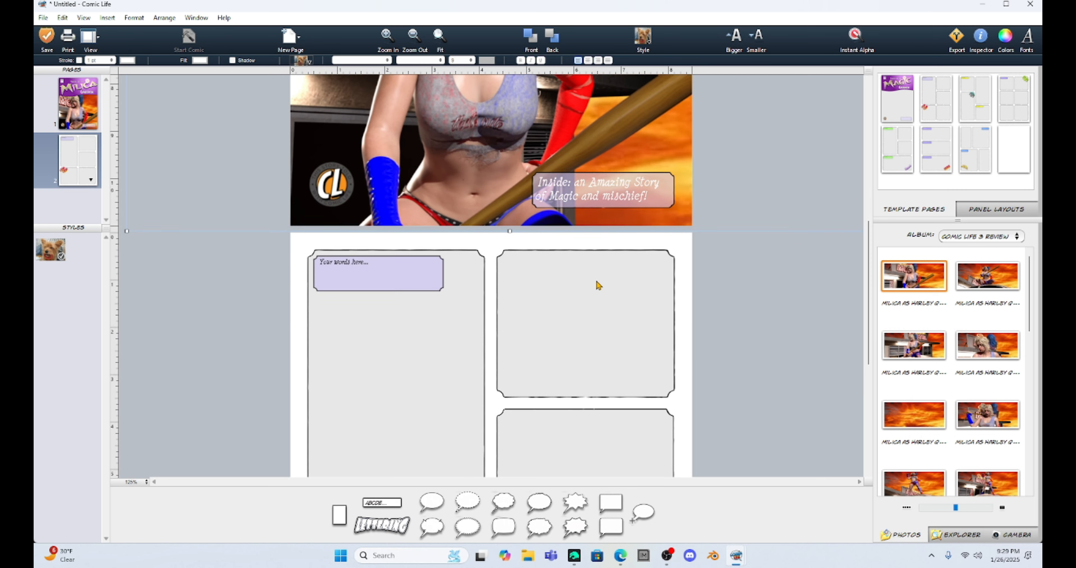
drag(1000, 282, 584, 159)
drag(984, 350, 593, 326)
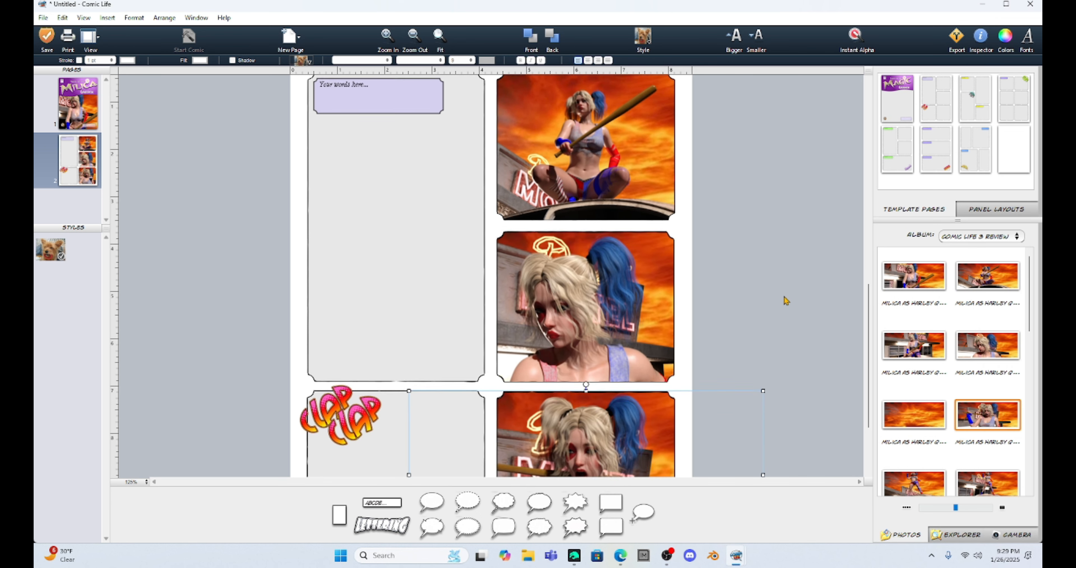
scroll(785, 300, down, 3)
drag(987, 483, 406, 180)
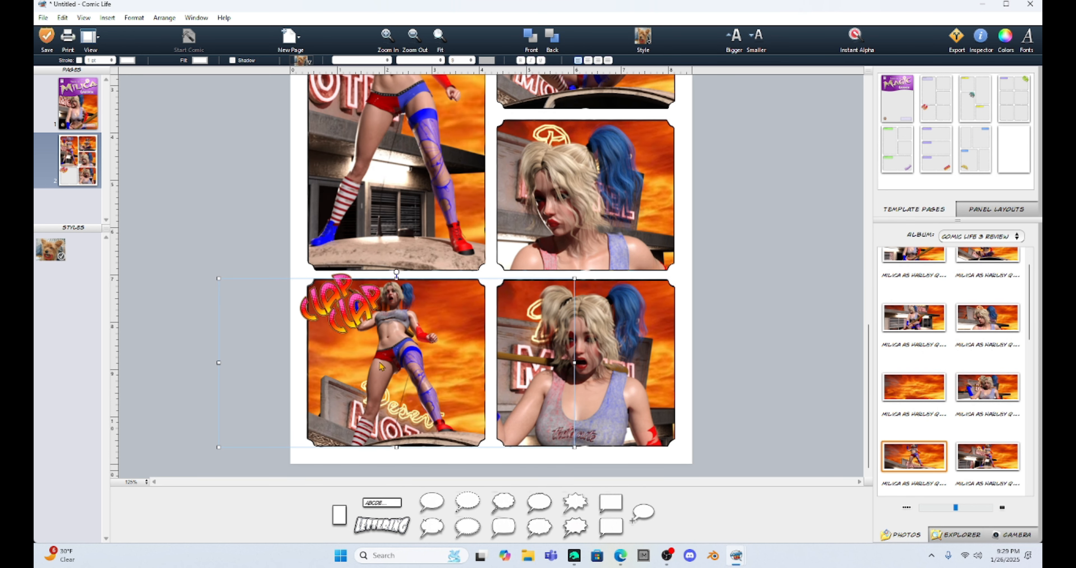
- Replace the tall panel's caption text with "Milica is hot!", shrink the caption box and move it to the panel's upper-right corner
scroll(785, 215, up, 3)
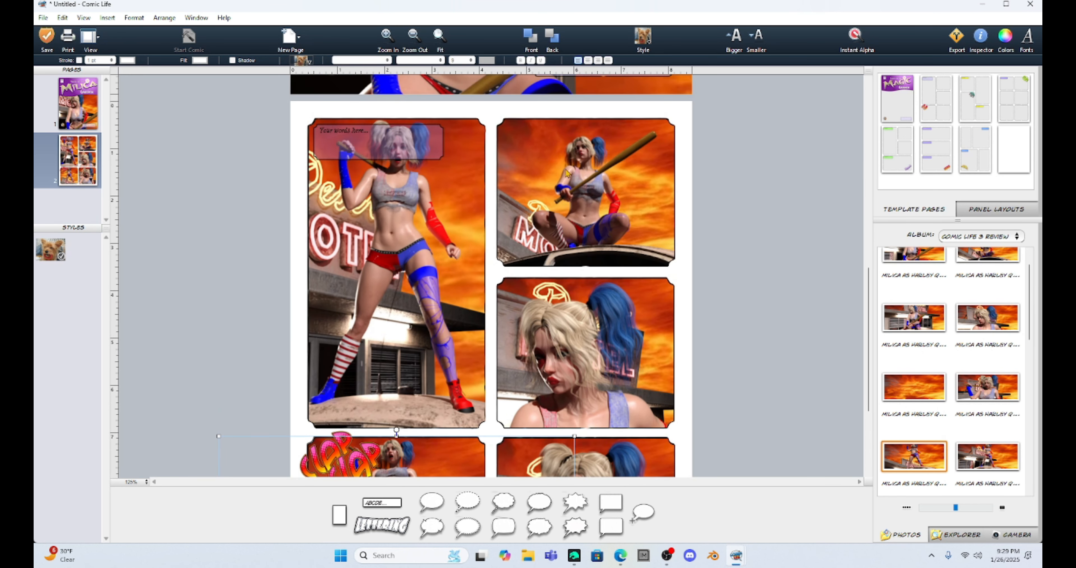
click(425, 146)
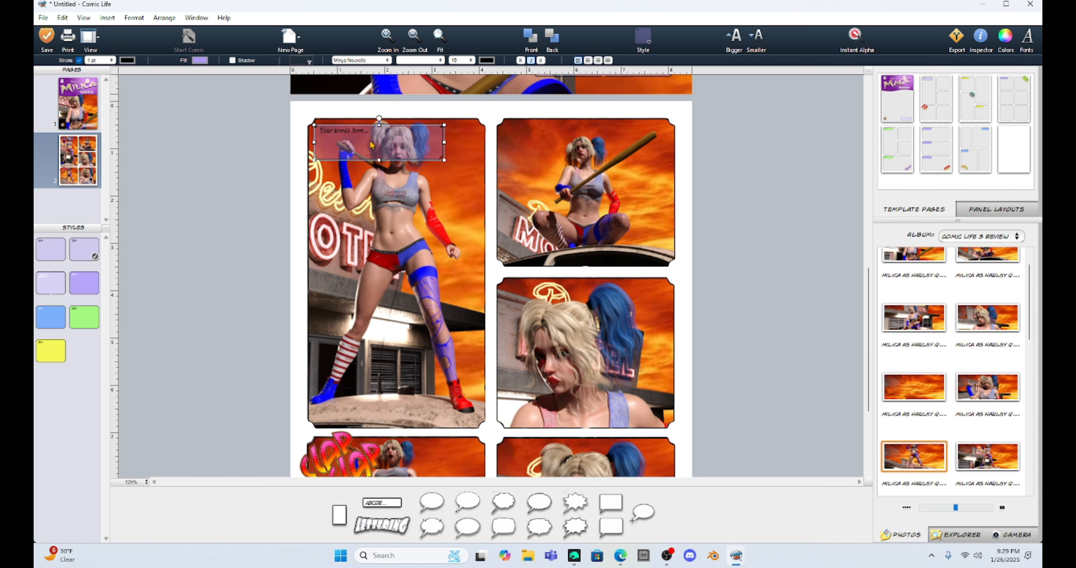
double_click(353, 135)
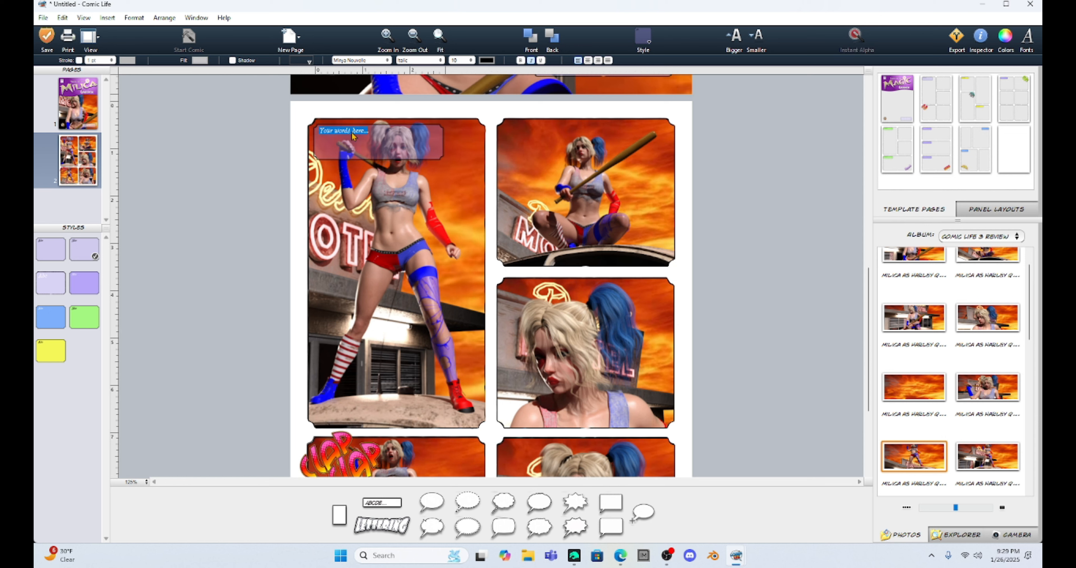
text(Milica is hot!)
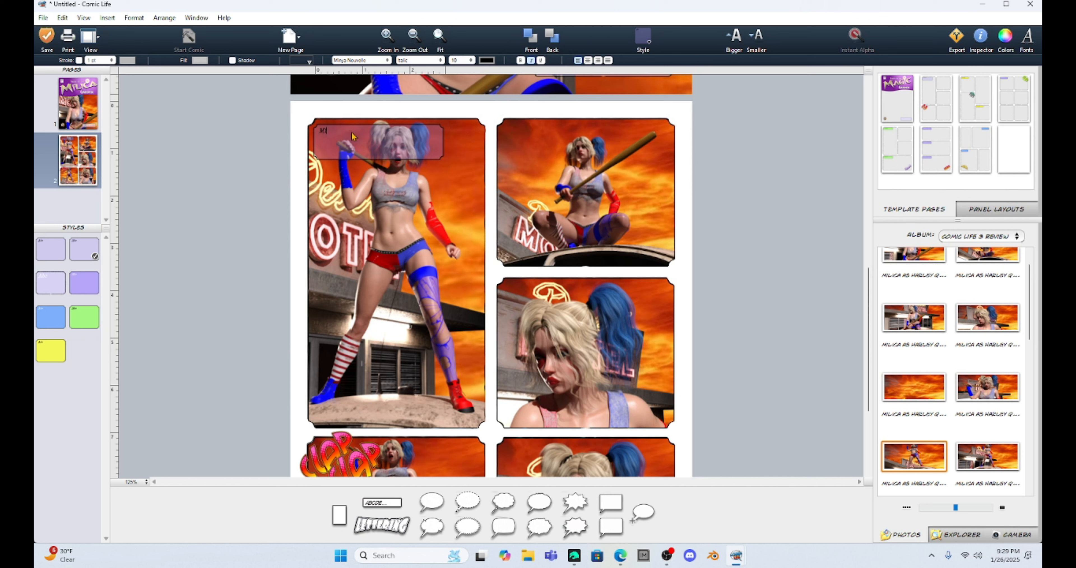
click(419, 164)
click(422, 154)
drag(444, 162, 470, 136)
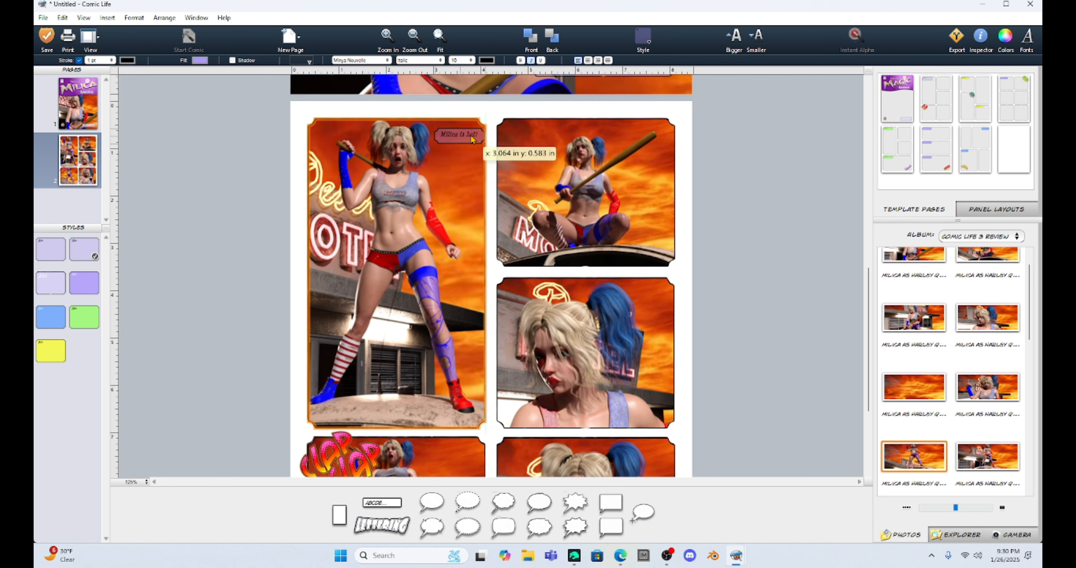
- Replace the "CLAP CLAP" sound-effect lettering on page two's lower-left panel with "MILICA HOT"
scroll(471, 250, down, 4)
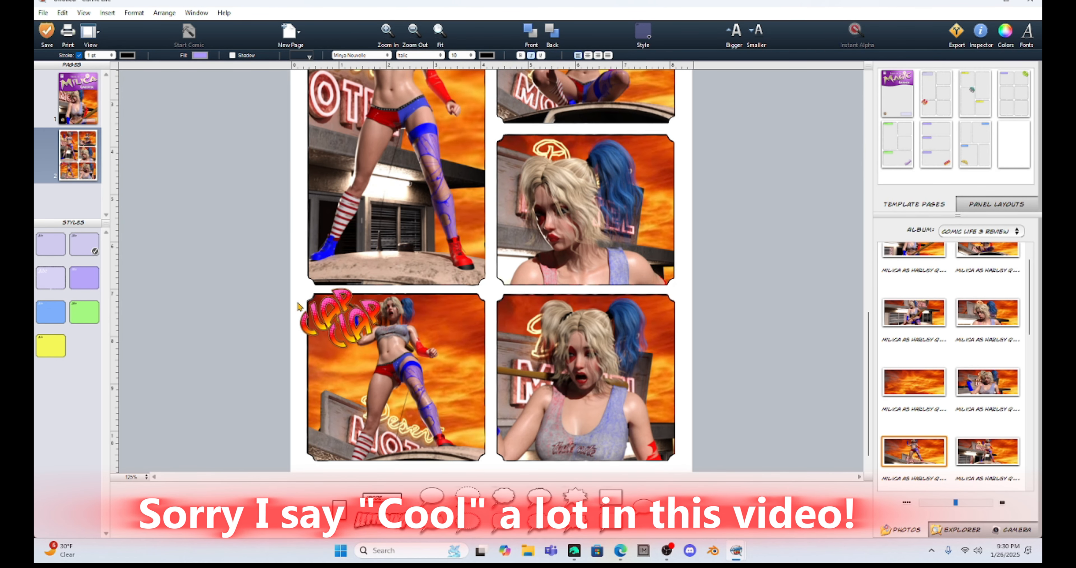
click(333, 319)
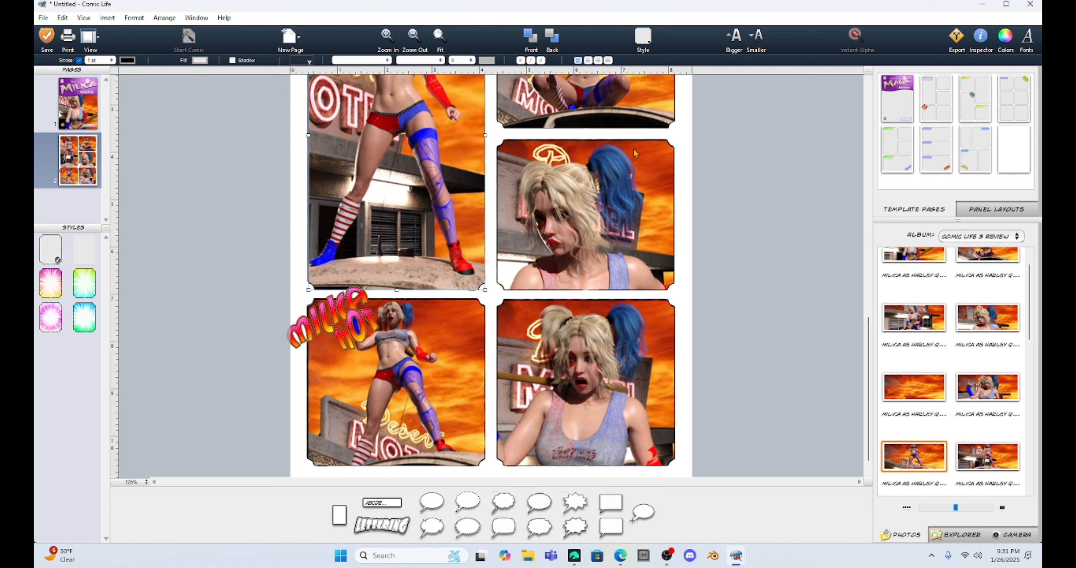
scroll(549, 167, up, 5)
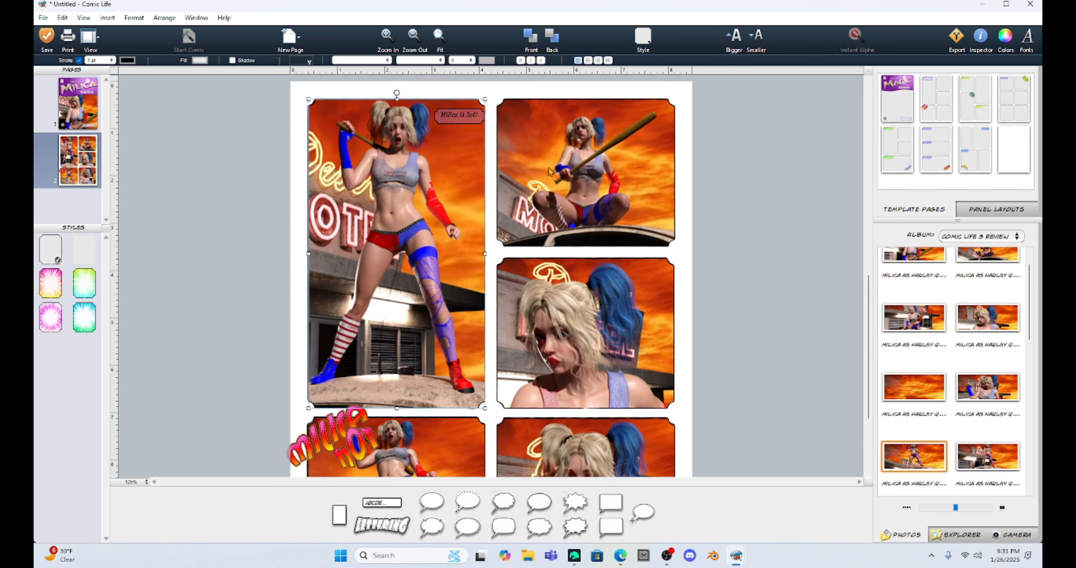
scroll(549, 171, up, 4)
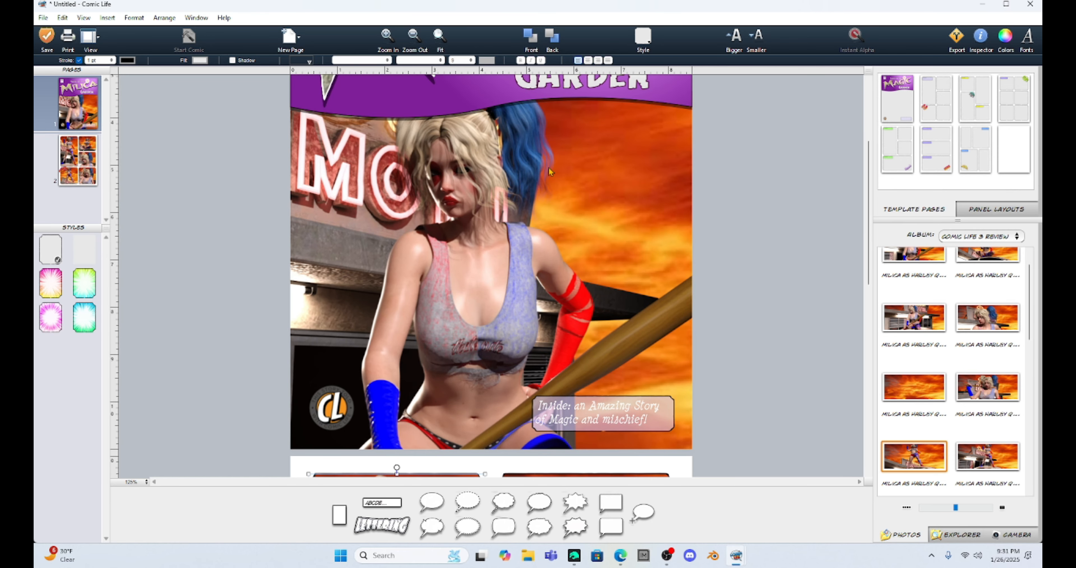